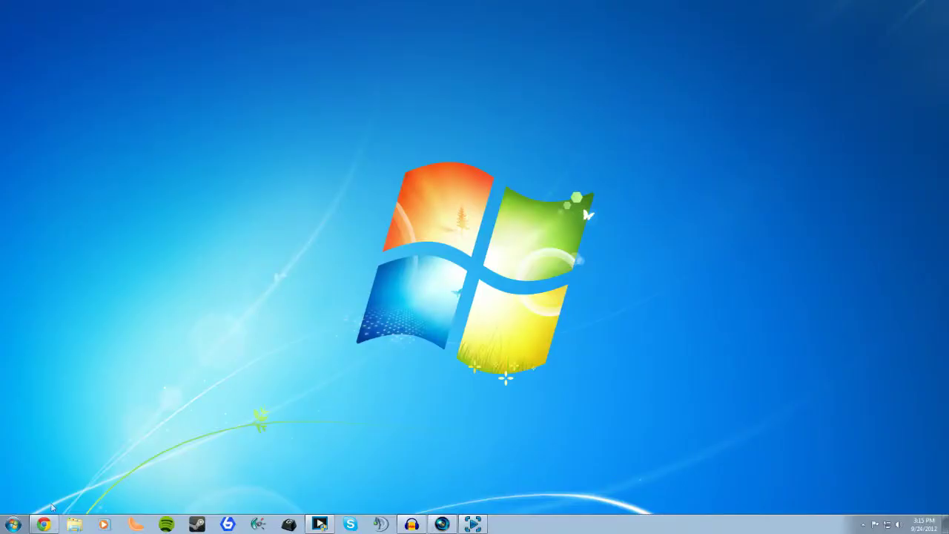
Step: Highlight the gamecapture.com address in the browser, then minimize the browser to the desktop
{"action": "left_click", "coordinate": [45, 525]}
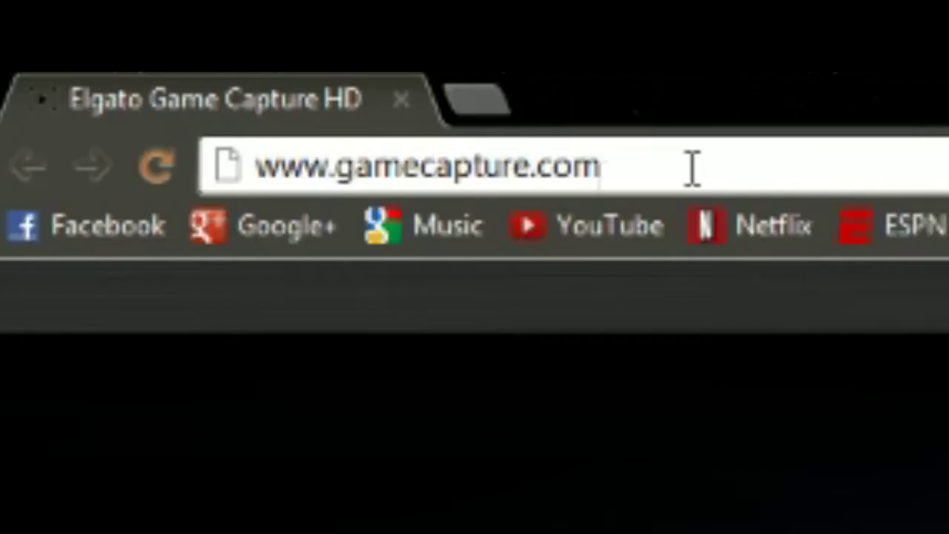
{"action": "left_click_drag", "start_coordinate": [149, 21], "coordinate": [112, 16]}
{"action": "left_click_drag", "start_coordinate": [490, 132], "coordinate": [233, 206]}
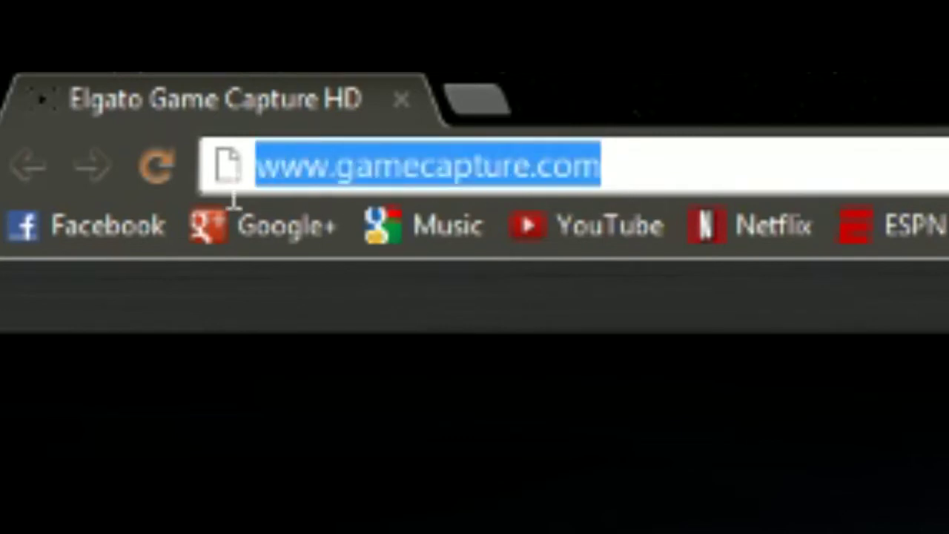
{"action": "key", "text": "End"}
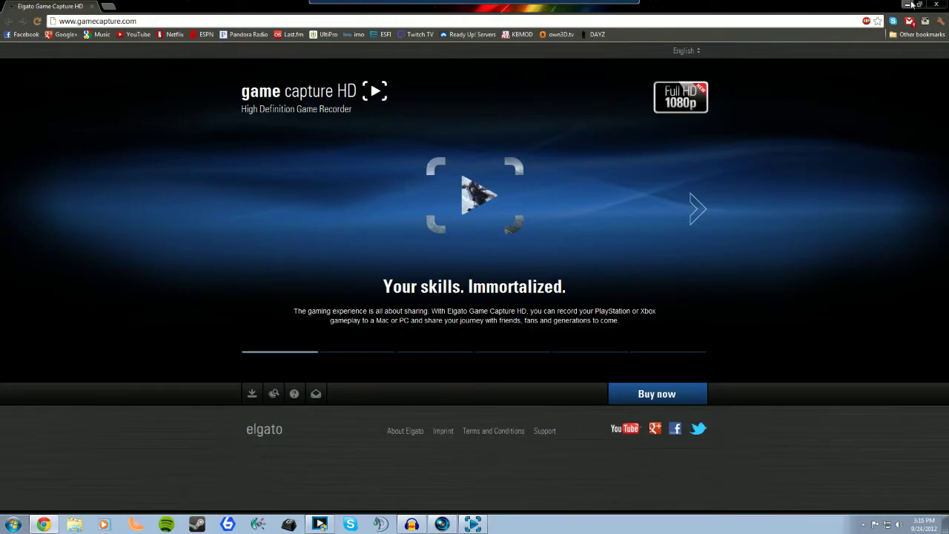
{"action": "left_click", "coordinate": [911, 5]}
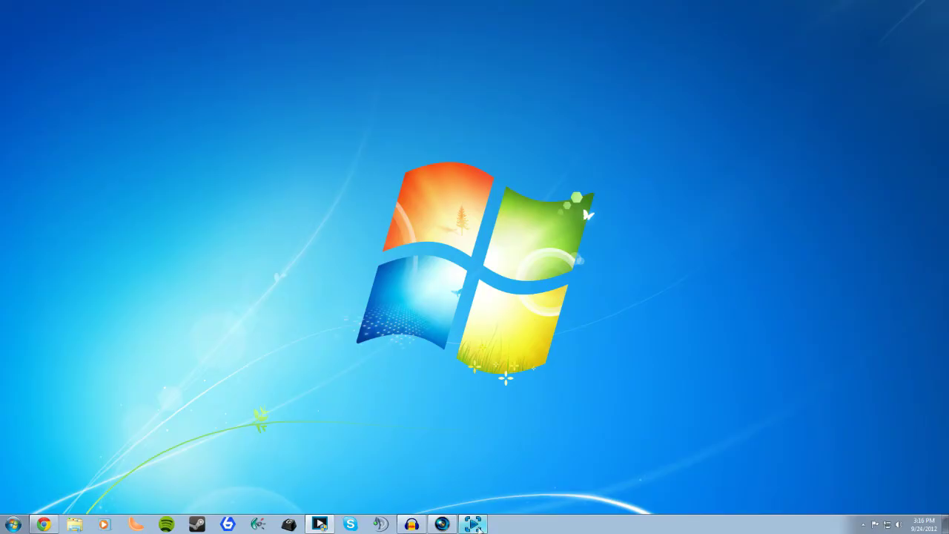
Step: Restore Game Capture HD and set the Preferences conversion format to MP4 Original
{"action": "left_click", "coordinate": [474, 525]}
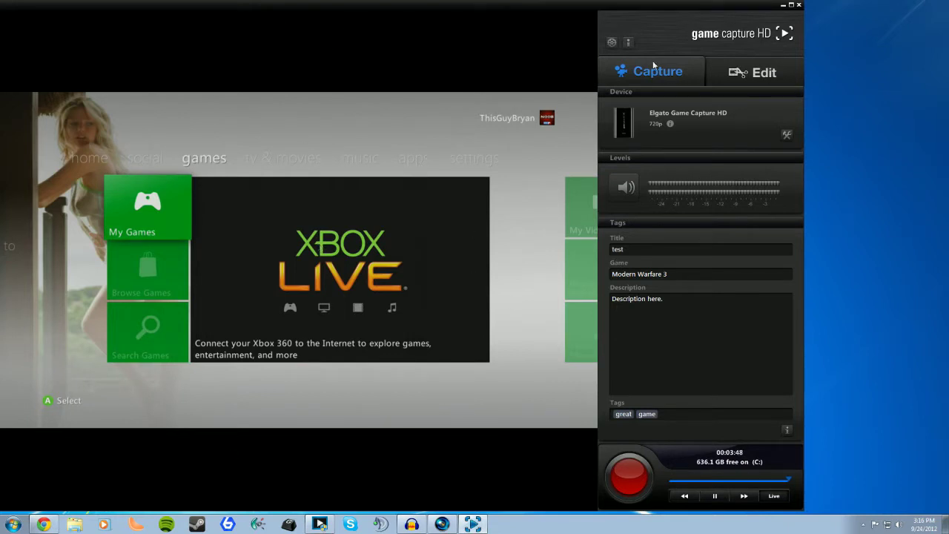
{"action": "left_click", "coordinate": [612, 42]}
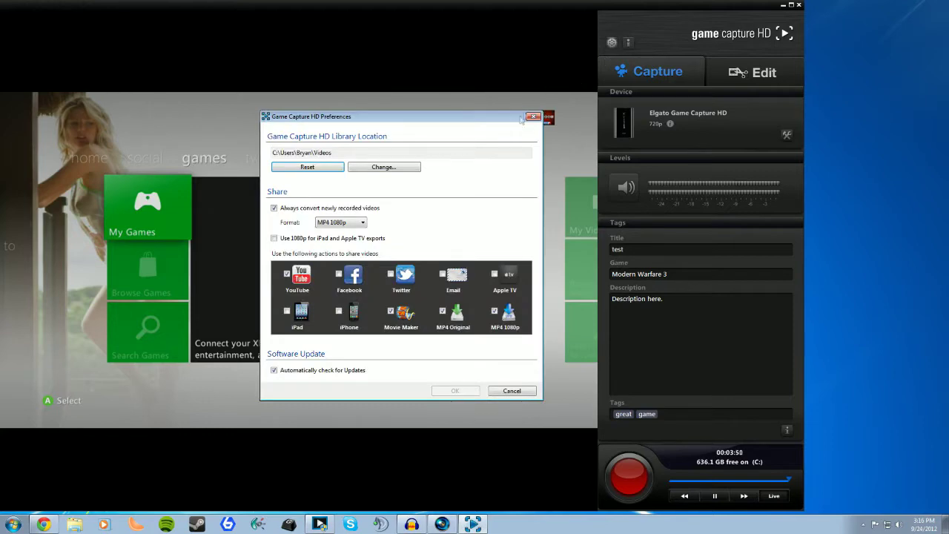
{"action": "left_click_drag", "start_coordinate": [414, 118], "coordinate": [444, 84]}
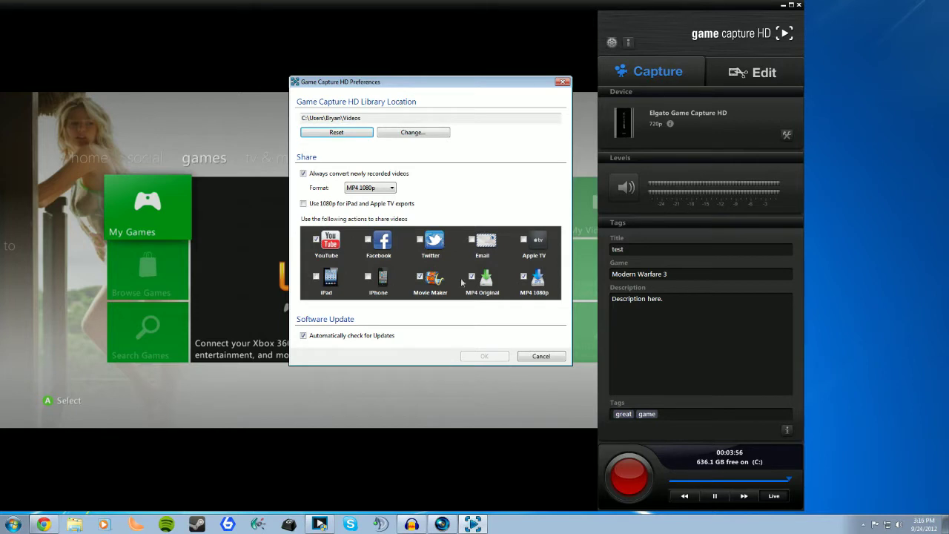
{"action": "left_click", "coordinate": [392, 188]}
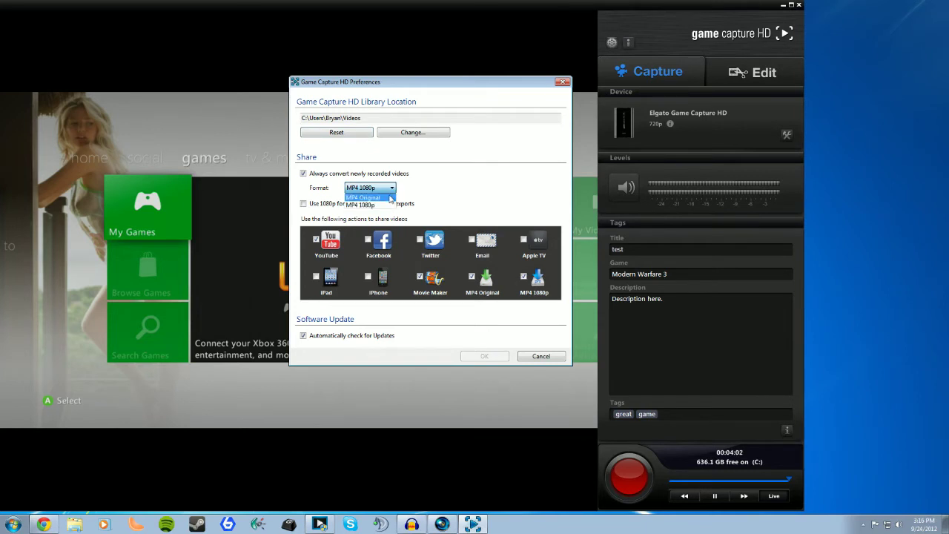
{"action": "left_click", "coordinate": [391, 198]}
{"action": "left_click", "coordinate": [499, 356]}
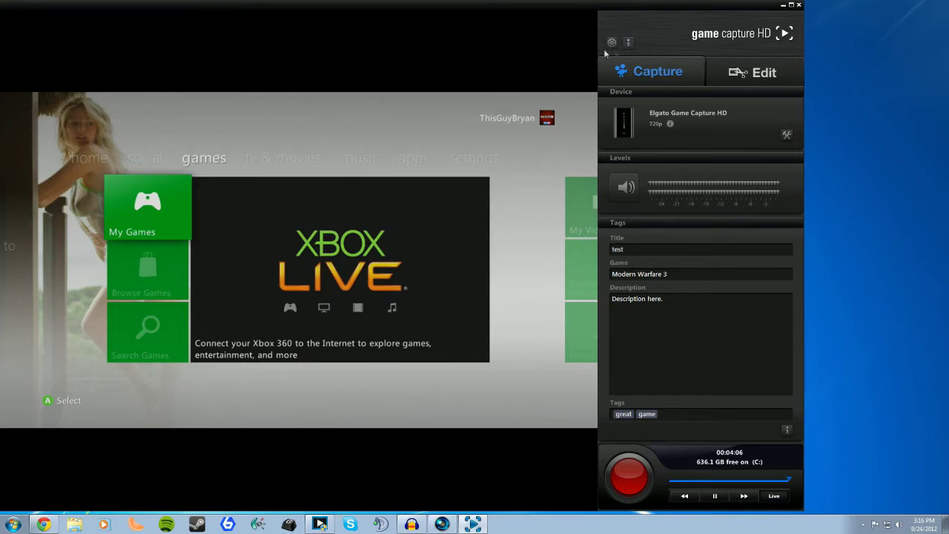
Step: Confirm the capture settings stay Xbox 360, HDMI and HD 720 at Best quality, then close them
{"action": "left_click", "coordinate": [786, 135]}
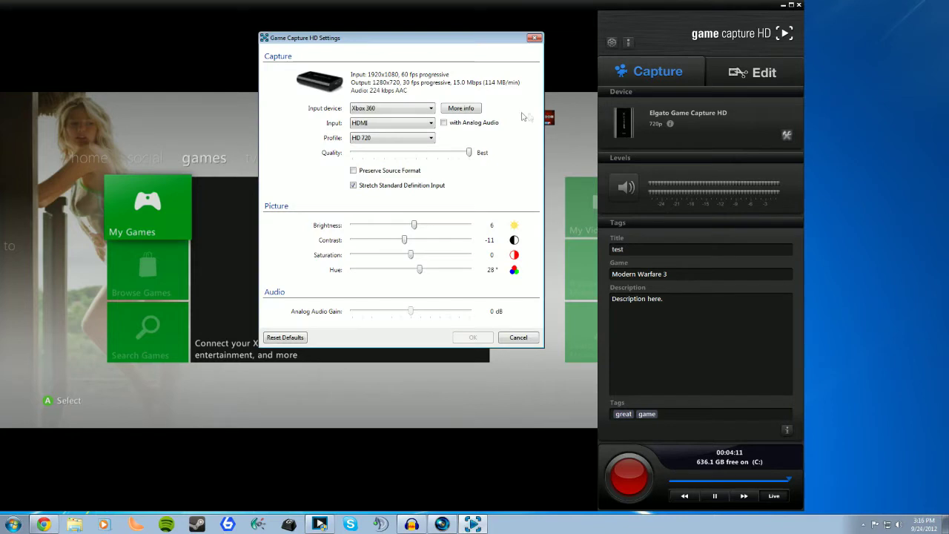
{"action": "left_click", "coordinate": [420, 110]}
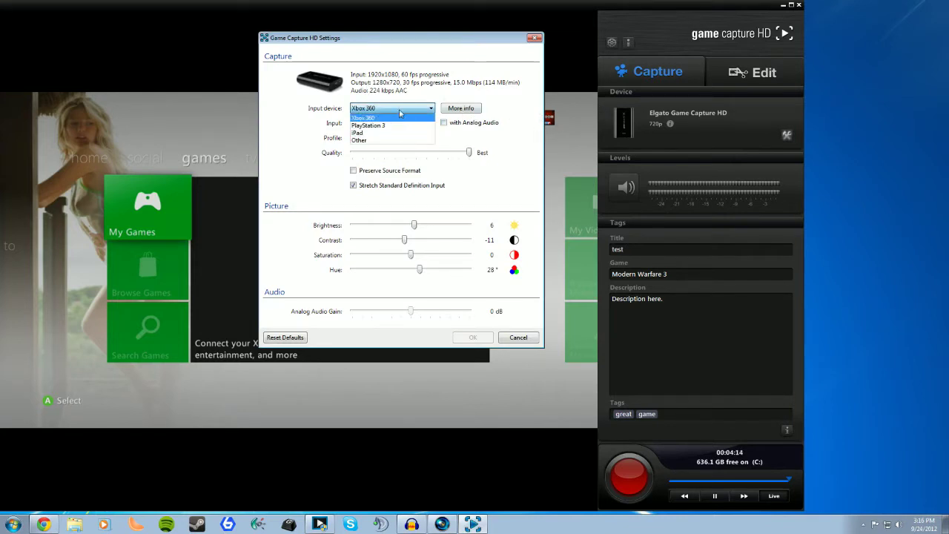
{"action": "left_click", "coordinate": [404, 119]}
{"action": "left_click", "coordinate": [406, 125]}
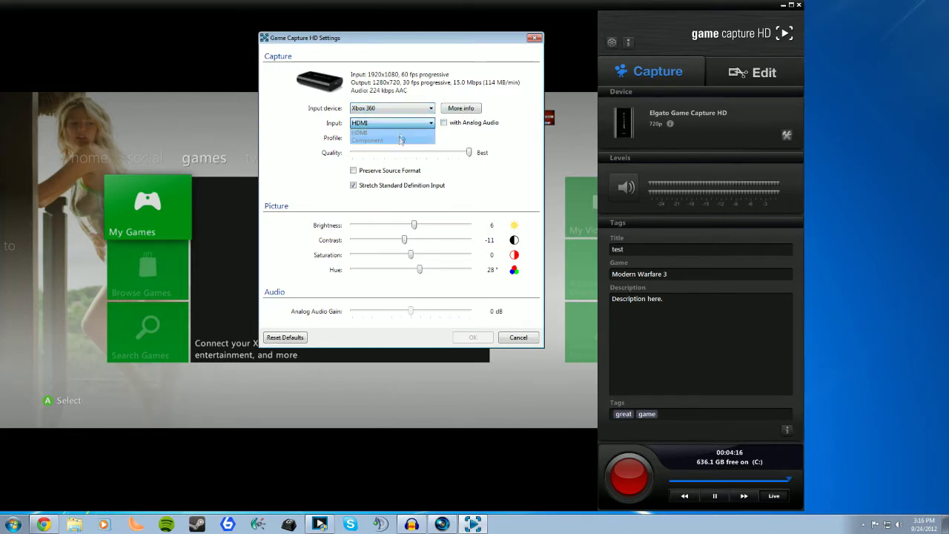
{"action": "left_click", "coordinate": [400, 131]}
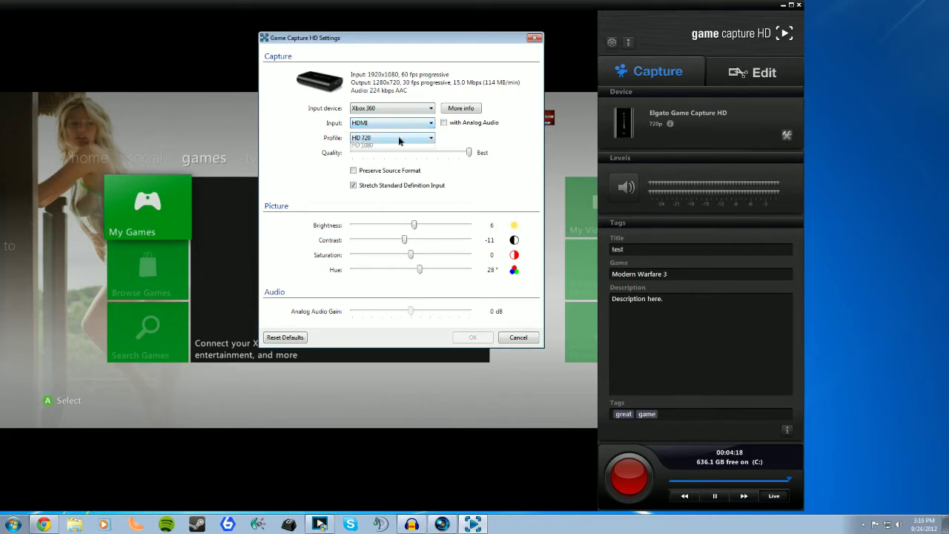
{"action": "left_click", "coordinate": [402, 140]}
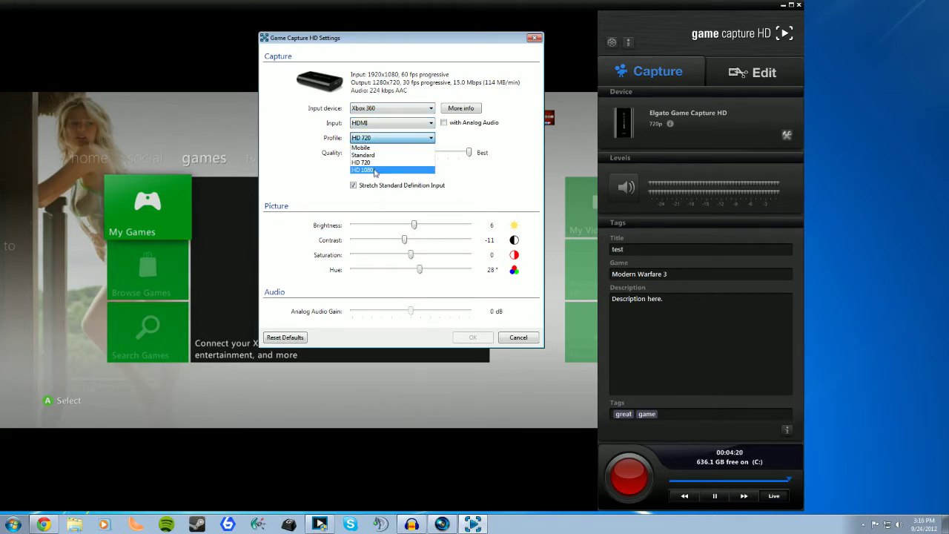
{"action": "left_click", "coordinate": [398, 139]}
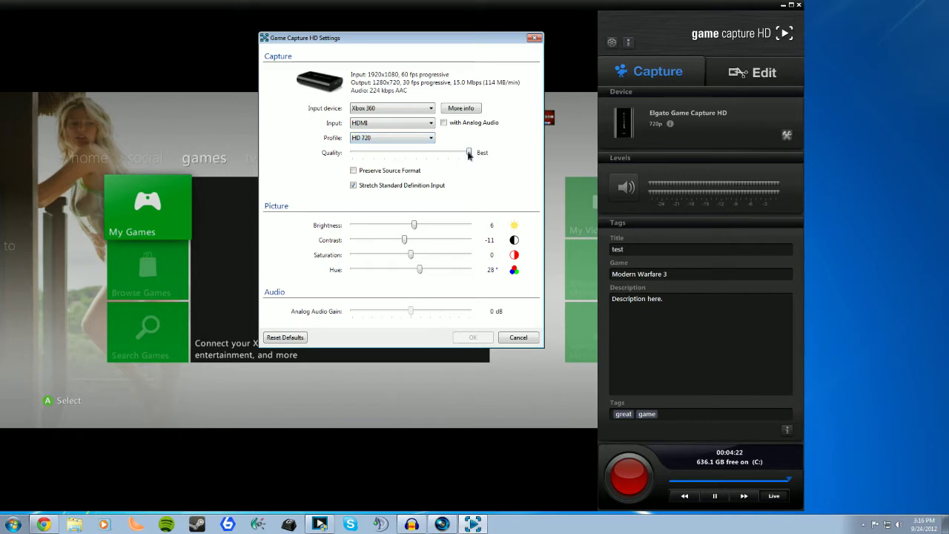
{"action": "mouse_move", "coordinate": [468, 152]}
{"action": "left_mouse_down"}
{"action": "mouse_move", "coordinate": [434, 151]}
{"action": "mouse_move", "coordinate": [485, 153]}
{"action": "left_mouse_up"}
{"action": "left_click", "coordinate": [518, 337]}
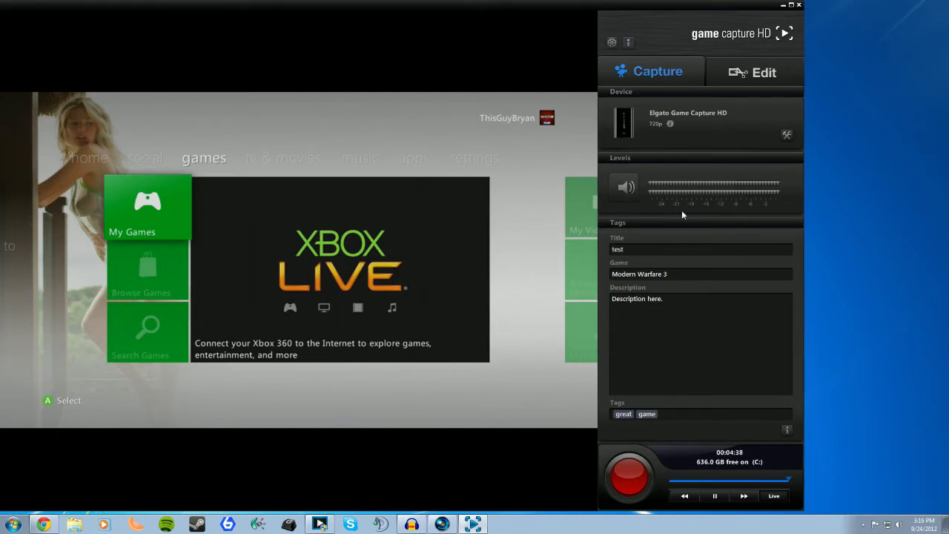
Step: Edit the recording's title to 'Blops' and game to 'Black Ops', plus its description and tags fields
{"action": "left_click", "coordinate": [670, 252]}
{"action": "left_click", "coordinate": [640, 248]}
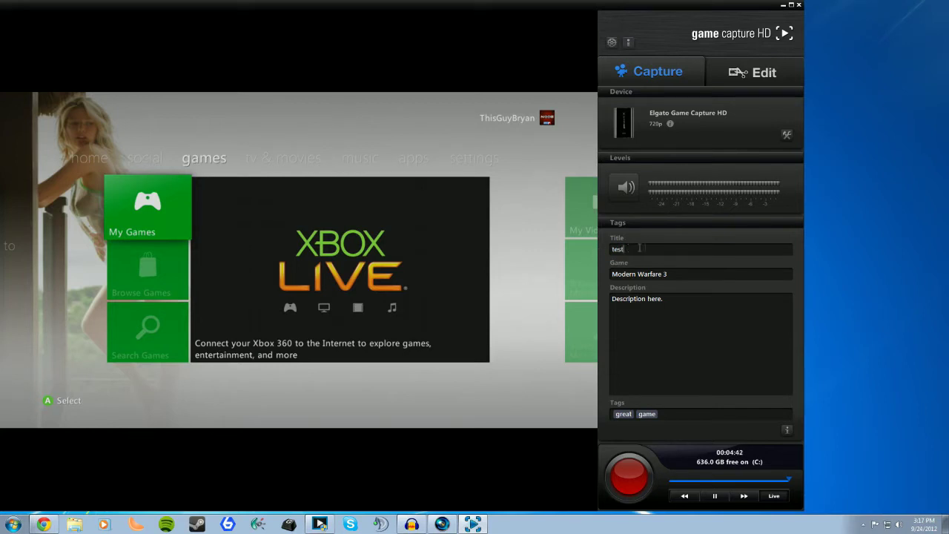
{"action": "left_click", "coordinate": [667, 274]}
{"action": "left_click", "coordinate": [669, 274]}
{"action": "left_click", "coordinate": [669, 273]}
{"action": "left_click", "coordinate": [701, 298]}
{"action": "left_click", "coordinate": [665, 298]}
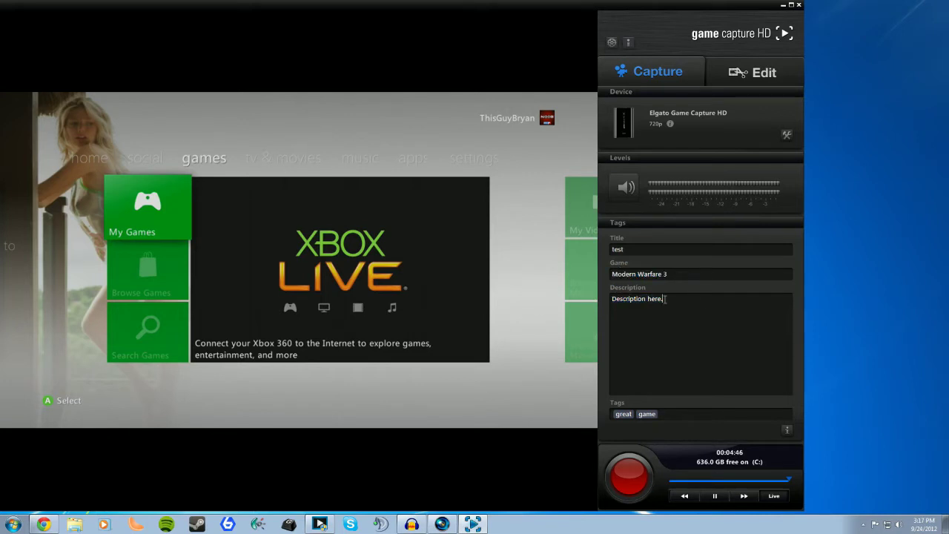
{"action": "left_click", "coordinate": [696, 414]}
Step: Rewind the live preview a few minutes, return to live, and switch to the Edit view
{"action": "left_click_drag", "start_coordinate": [790, 481], "coordinate": [709, 482]}
{"action": "left_click_drag", "start_coordinate": [698, 482], "coordinate": [821, 482]}
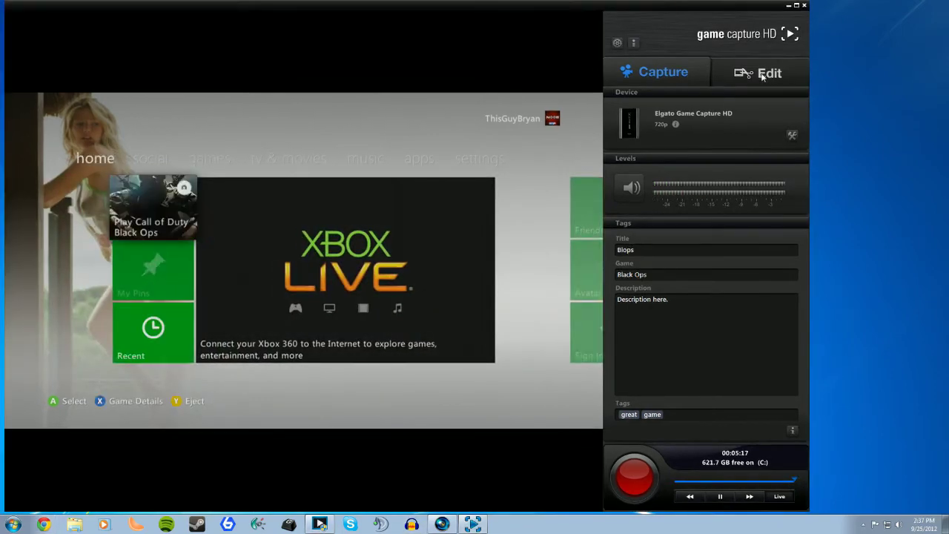
{"action": "left_click", "coordinate": [762, 74]}
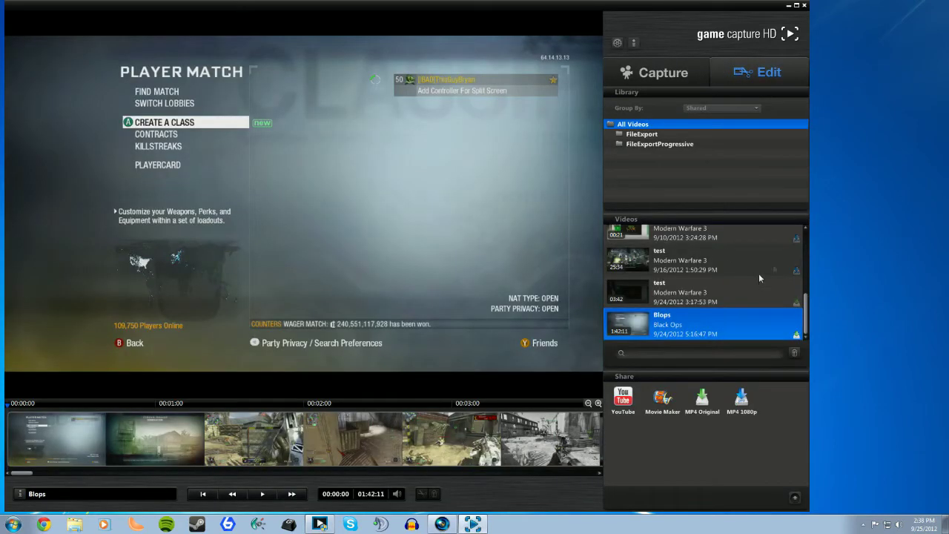
Step: Move playback in the Blops clip from 00:01:29 forward to 00:02:42
{"action": "scroll", "coordinate": [809, 297], "scroll_direction": "up", "scroll_amount": 2}
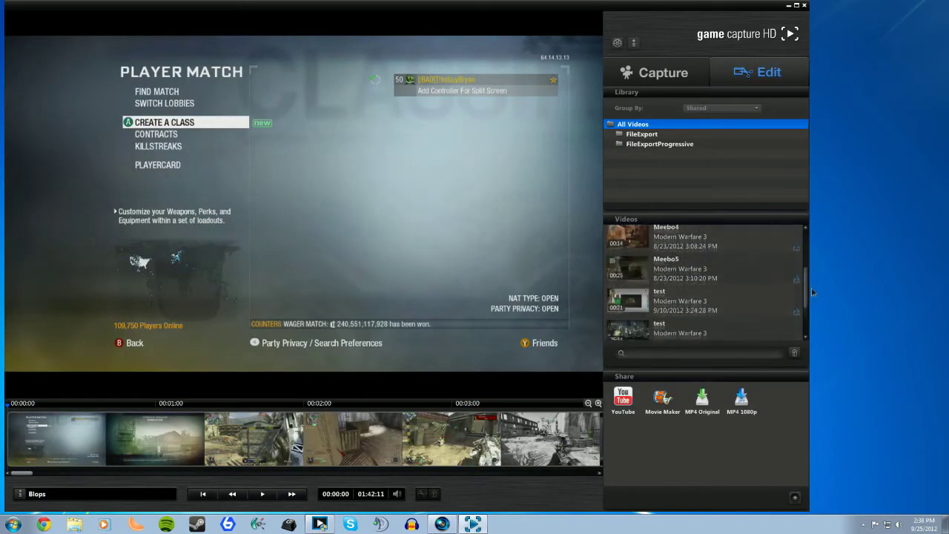
{"action": "scroll", "coordinate": [812, 291], "scroll_direction": "down", "scroll_amount": 2}
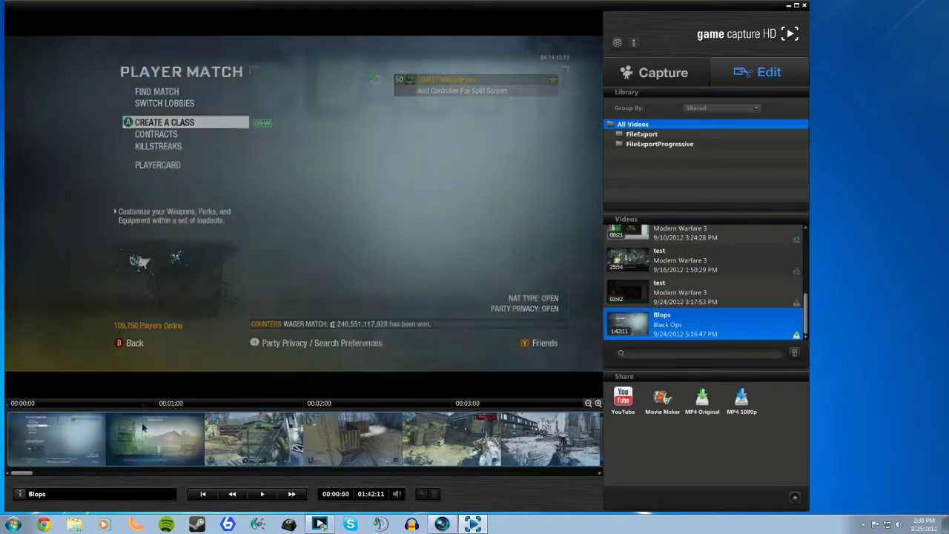
{"action": "left_click", "coordinate": [228, 435]}
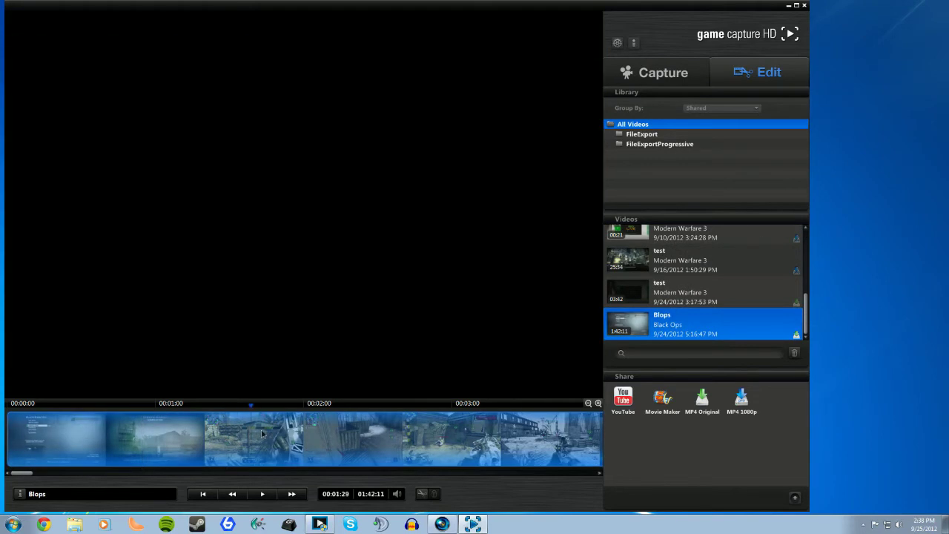
{"action": "left_click", "coordinate": [333, 433]}
{"action": "left_click", "coordinate": [447, 443]}
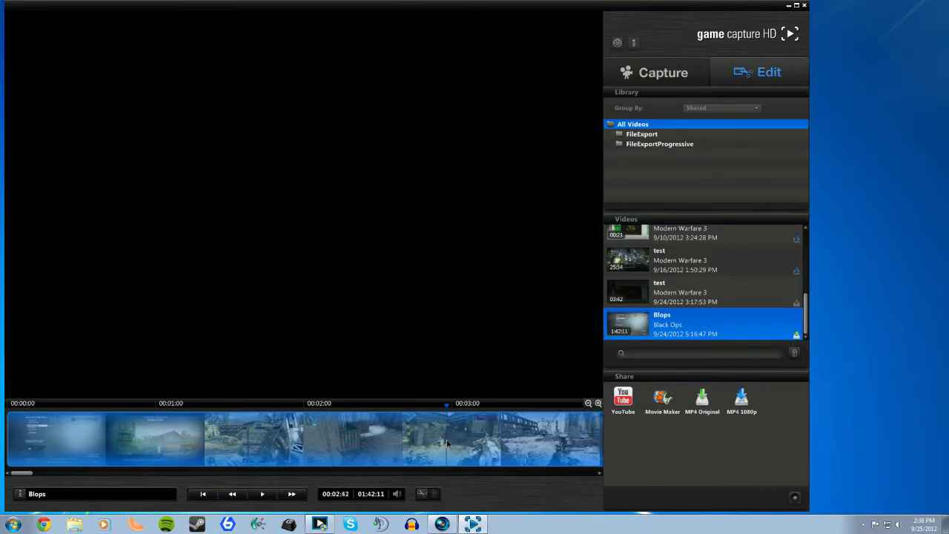